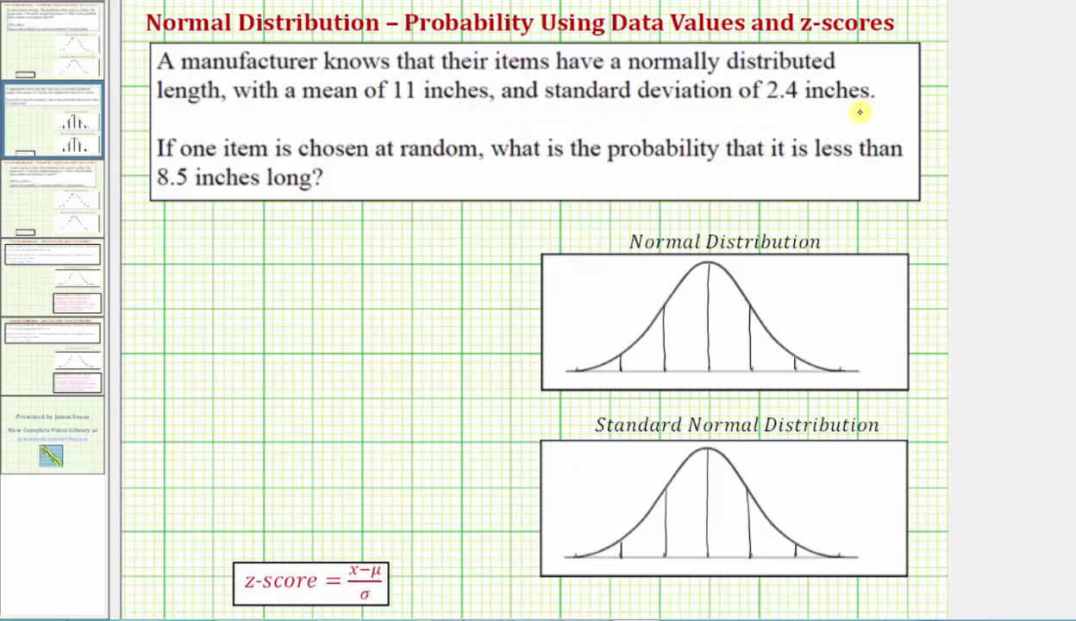
- Write μ = 11 and σ = 2.4 in blue, P(x<8.5) in black, and label the curve's centre 11
{"action": "mouse_move", "coordinate": [178, 257]}
{"action": "left_mouse_down"}
{"action": "mouse_move", "coordinate": [218, 243]}
{"action": "mouse_move", "coordinate": [265, 251]}
{"action": "left_mouse_up"}
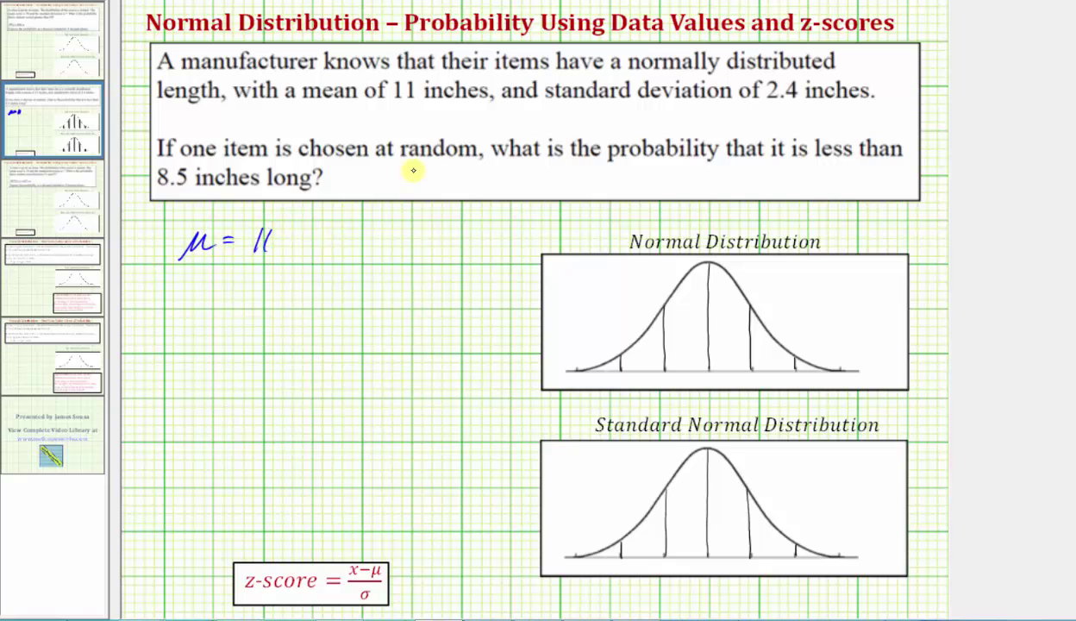
{"action": "mouse_move", "coordinate": [335, 240]}
{"action": "left_mouse_down"}
{"action": "mouse_move", "coordinate": [392, 233]}
{"action": "mouse_move", "coordinate": [382, 245]}
{"action": "mouse_move", "coordinate": [419, 251]}
{"action": "left_mouse_up"}
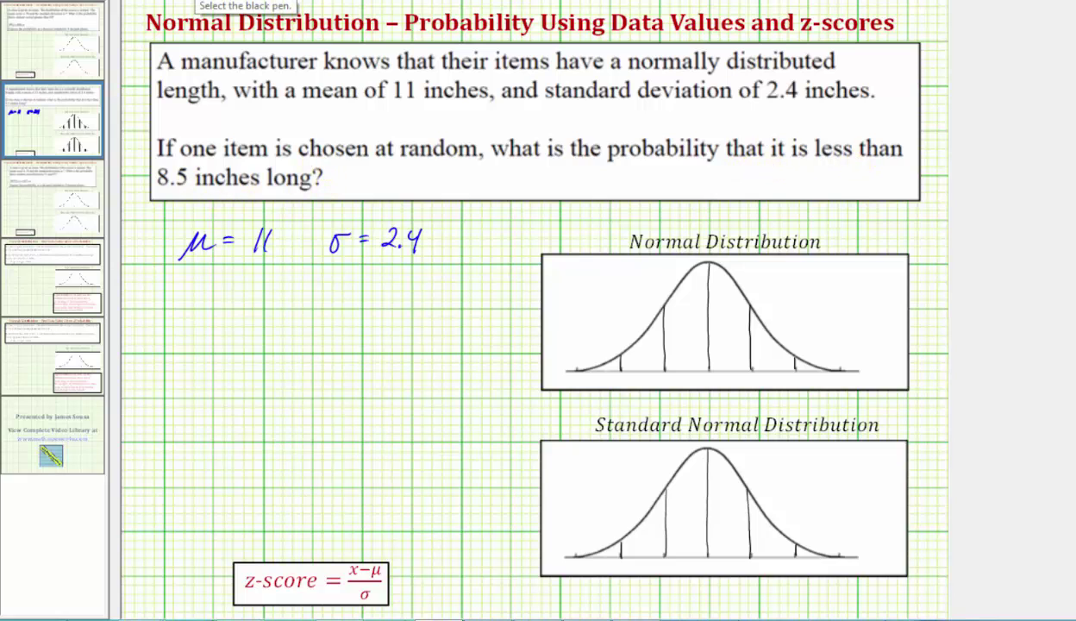
{"action": "mouse_move", "coordinate": [156, 288]}
{"action": "left_mouse_down"}
{"action": "mouse_move", "coordinate": [178, 278]}
{"action": "mouse_move", "coordinate": [198, 292]}
{"action": "left_mouse_up"}
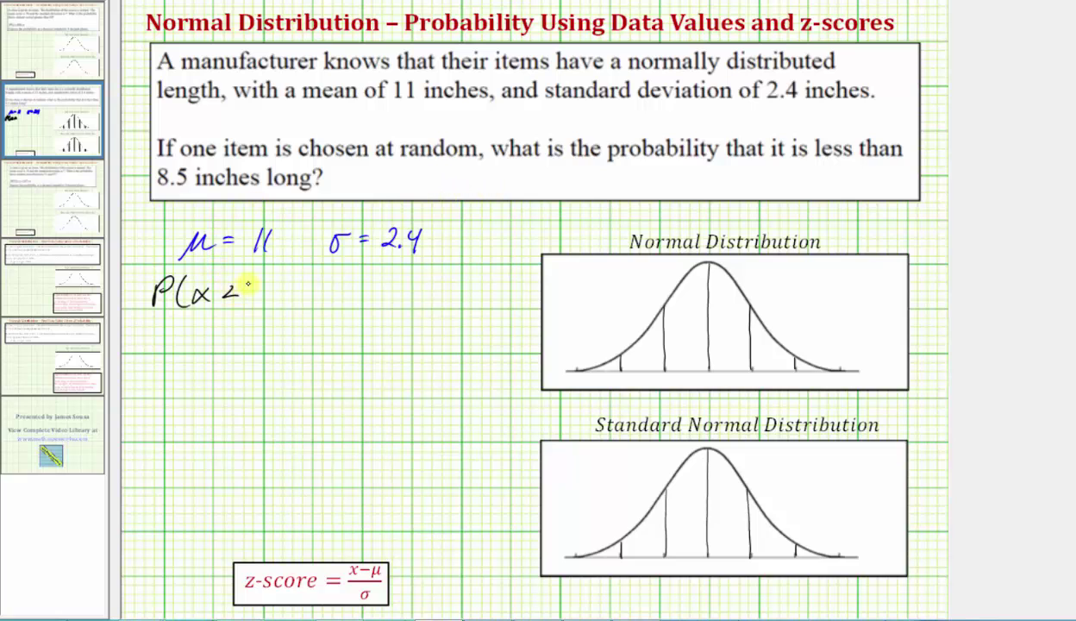
{"action": "mouse_move", "coordinate": [256, 286]}
{"action": "left_mouse_down"}
{"action": "mouse_move", "coordinate": [263, 293]}
{"action": "mouse_move", "coordinate": [292, 275]}
{"action": "left_mouse_up"}
{"action": "left_click_drag", "start_coordinate": [292, 272], "coordinate": [298, 302]}
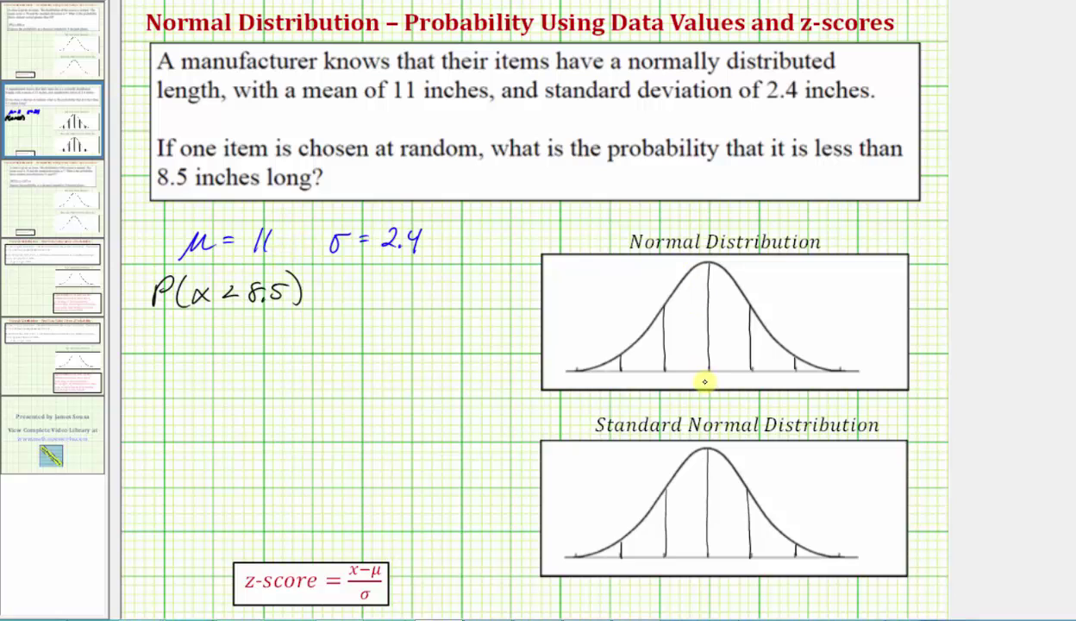
{"action": "left_click_drag", "start_coordinate": [710, 378], "coordinate": [711, 391]}
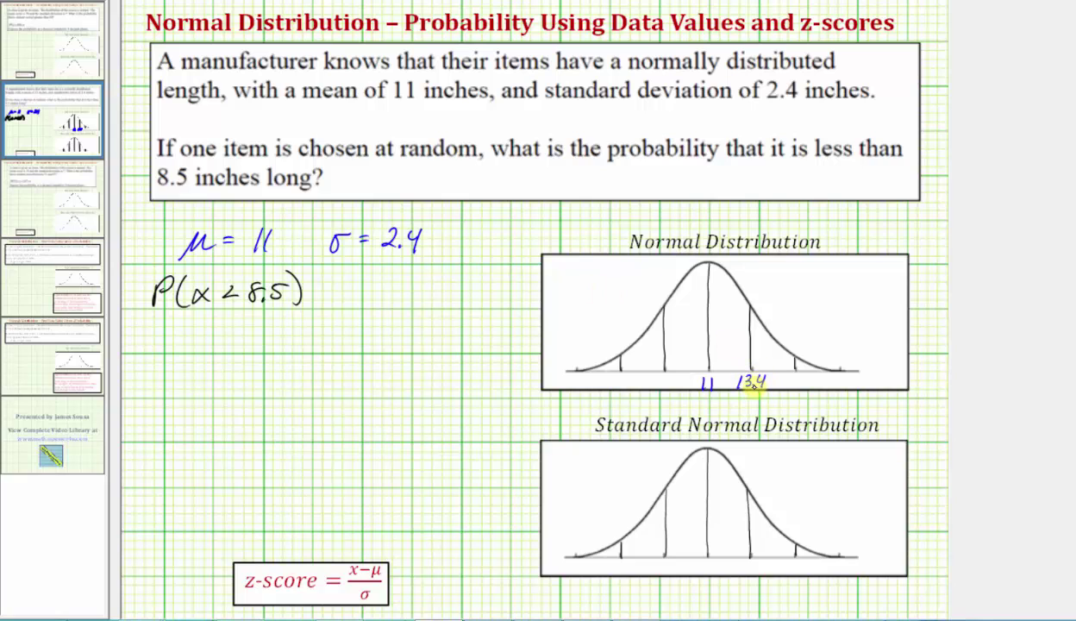
- Label the ticks right of centre 13.4, 15.8 and 18.2 in blue
{"action": "left_click", "coordinate": [749, 385]}
{"action": "left_click_drag", "start_coordinate": [790, 383], "coordinate": [806, 379]}
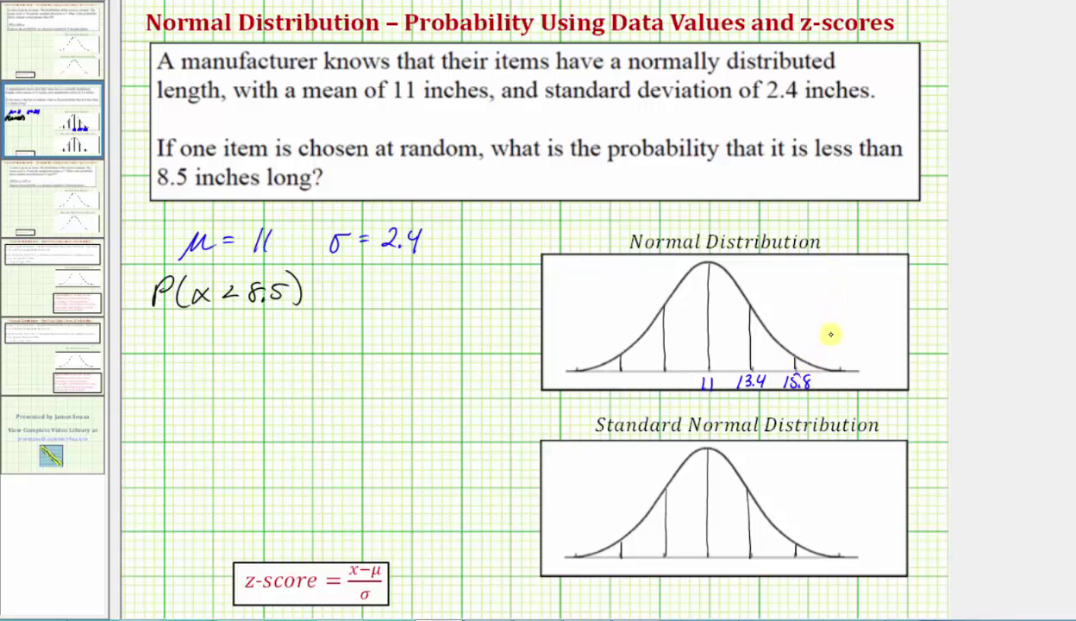
{"action": "left_click_drag", "start_coordinate": [836, 382], "coordinate": [862, 380]}
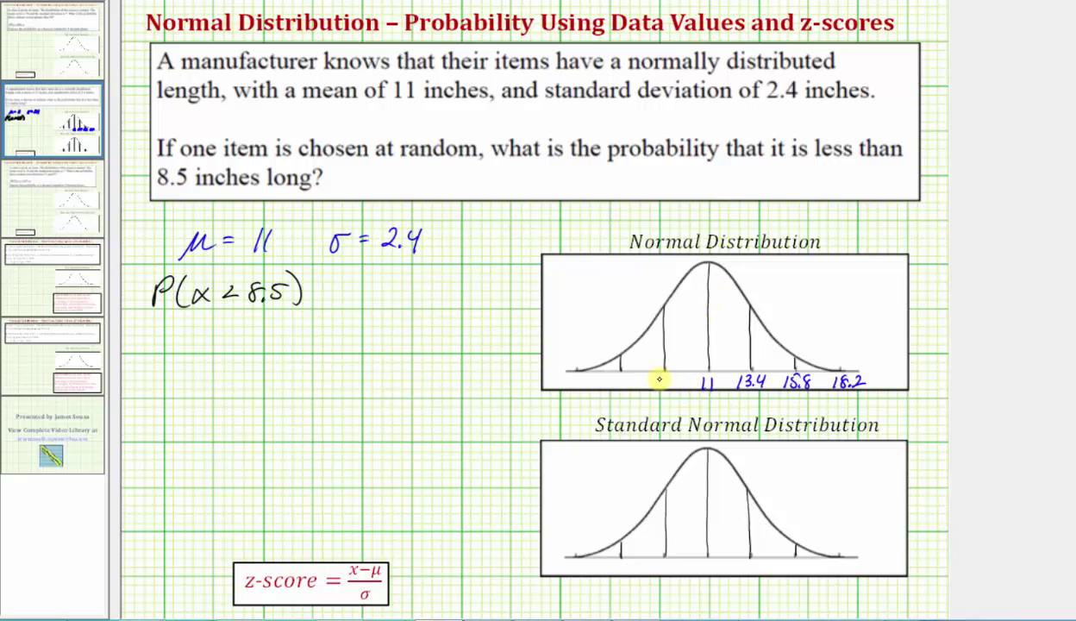
- Label the left ticks 8.6, 6.2 and 3.8, and draw a red line marking 8.5
{"action": "left_click_drag", "start_coordinate": [677, 385], "coordinate": [637, 387]}
{"action": "left_click", "coordinate": [625, 387]}
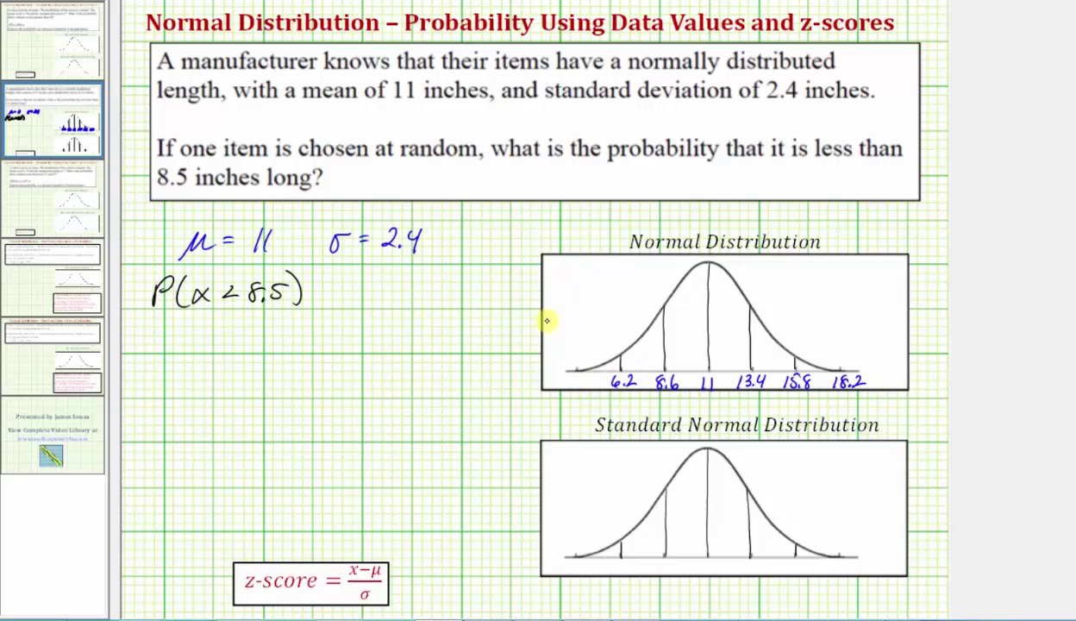
{"action": "left_click", "coordinate": [575, 386]}
{"action": "left_click_drag", "start_coordinate": [584, 376], "coordinate": [582, 385]}
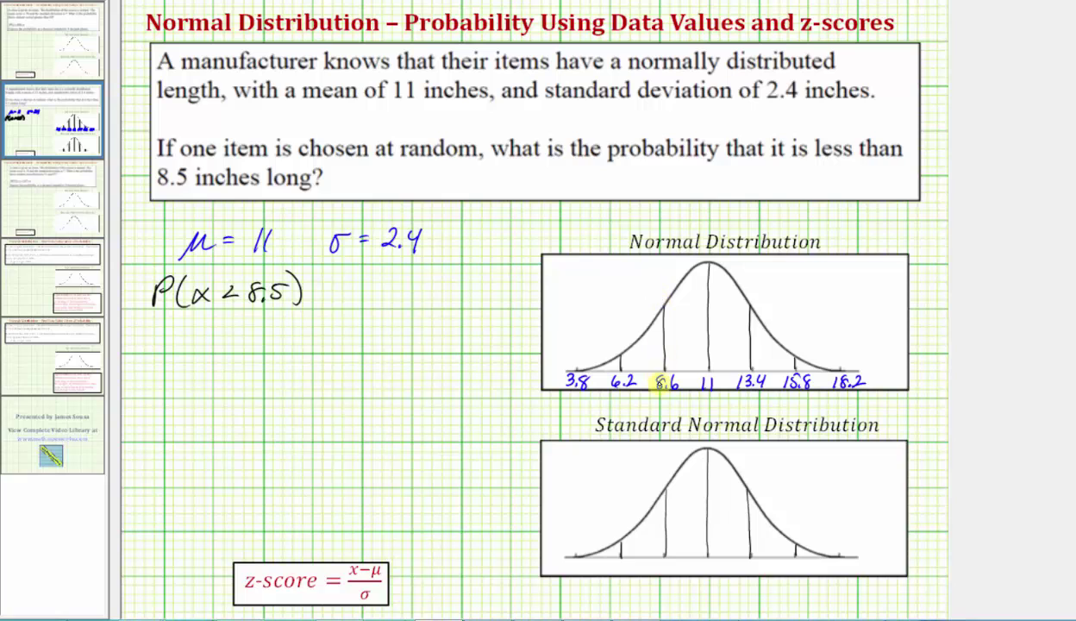
{"action": "mouse_move", "coordinate": [658, 312]}
{"action": "left_mouse_down"}
{"action": "mouse_move", "coordinate": [660, 370]}
{"action": "mouse_move", "coordinate": [653, 296]}
{"action": "mouse_move", "coordinate": [658, 306]}
{"action": "left_mouse_up"}
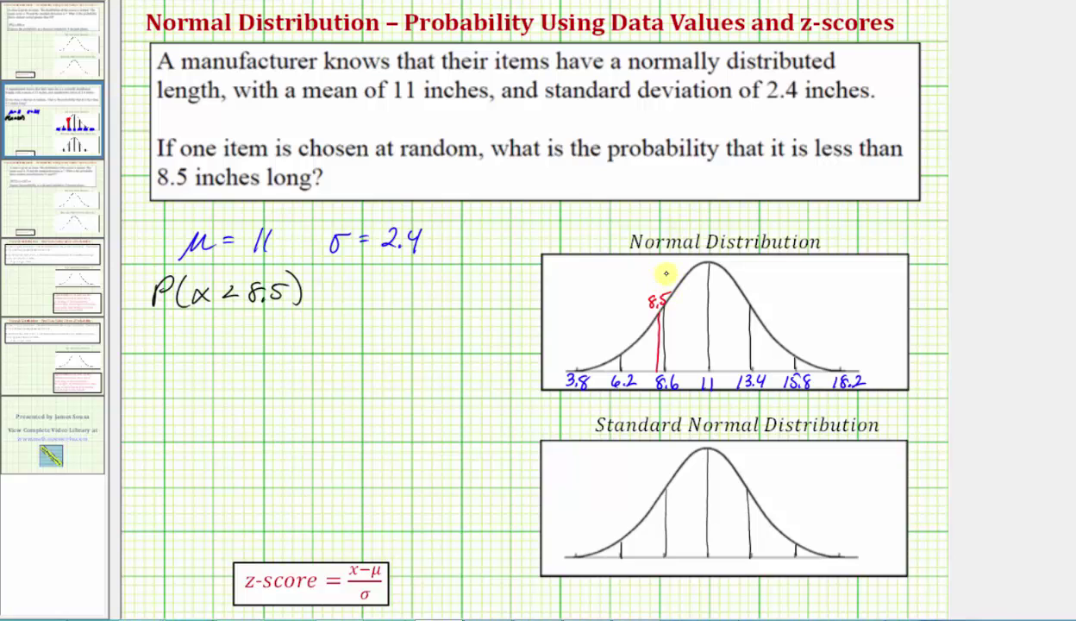
- Shade the left tail under the curve below 8.5 with the pink highlighter
{"action": "mouse_move", "coordinate": [644, 343]}
{"action": "left_mouse_down"}
{"action": "mouse_move", "coordinate": [653, 329]}
{"action": "mouse_move", "coordinate": [633, 324]}
{"action": "mouse_move", "coordinate": [590, 364]}
{"action": "left_mouse_up"}
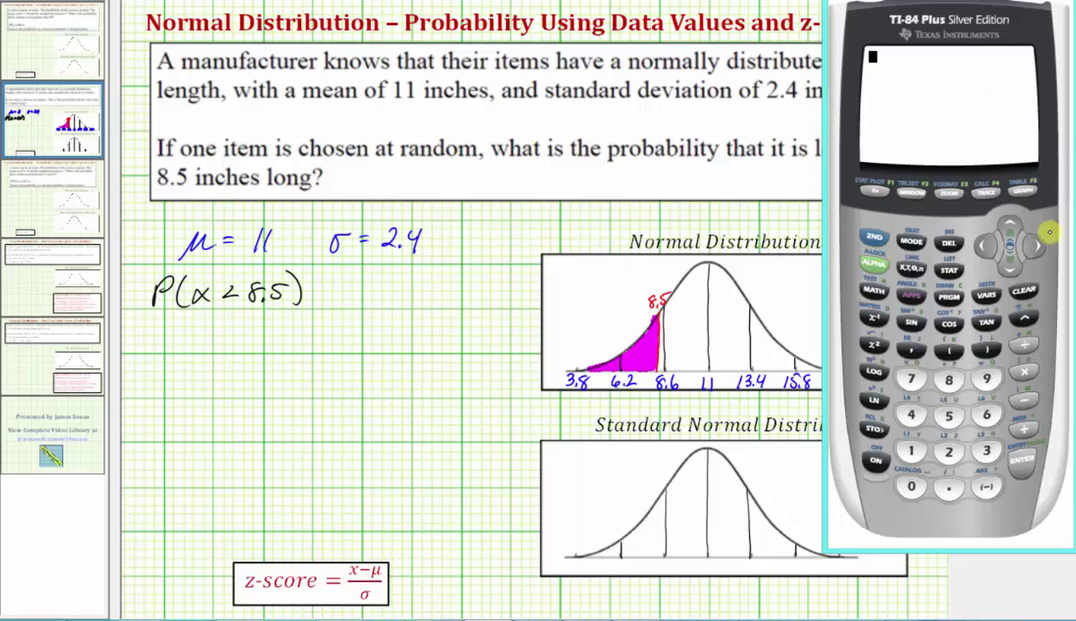
- Choose normalcdf( from the TI-84's DISTR menu (2ND, VARS, 2)
{"action": "left_click", "coordinate": [873, 235]}
{"action": "left_click", "coordinate": [985, 296]}
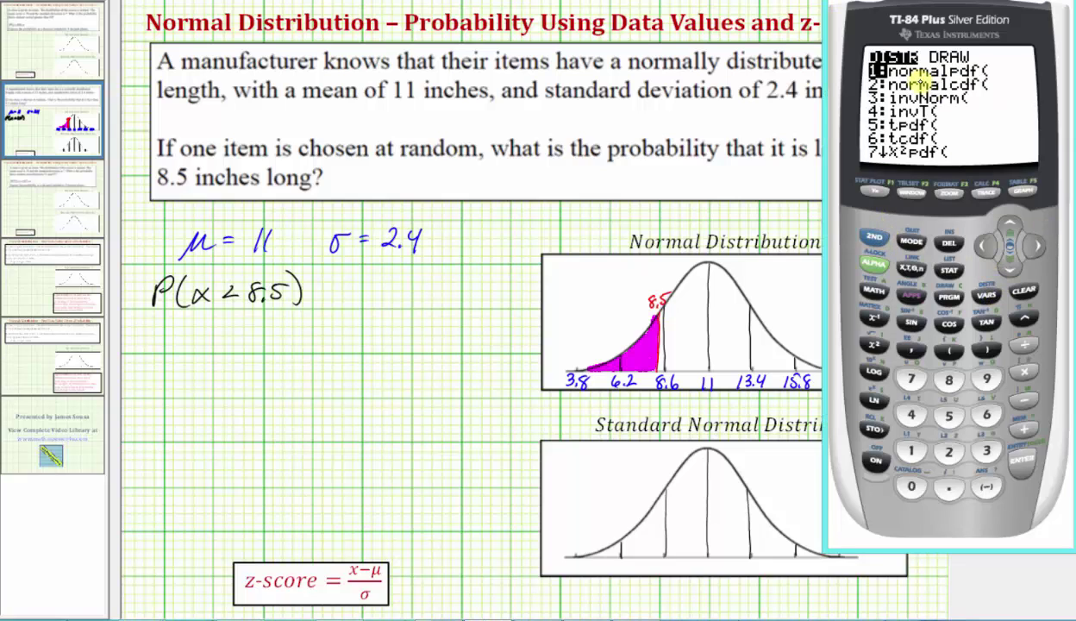
{"action": "left_click", "coordinate": [951, 457]}
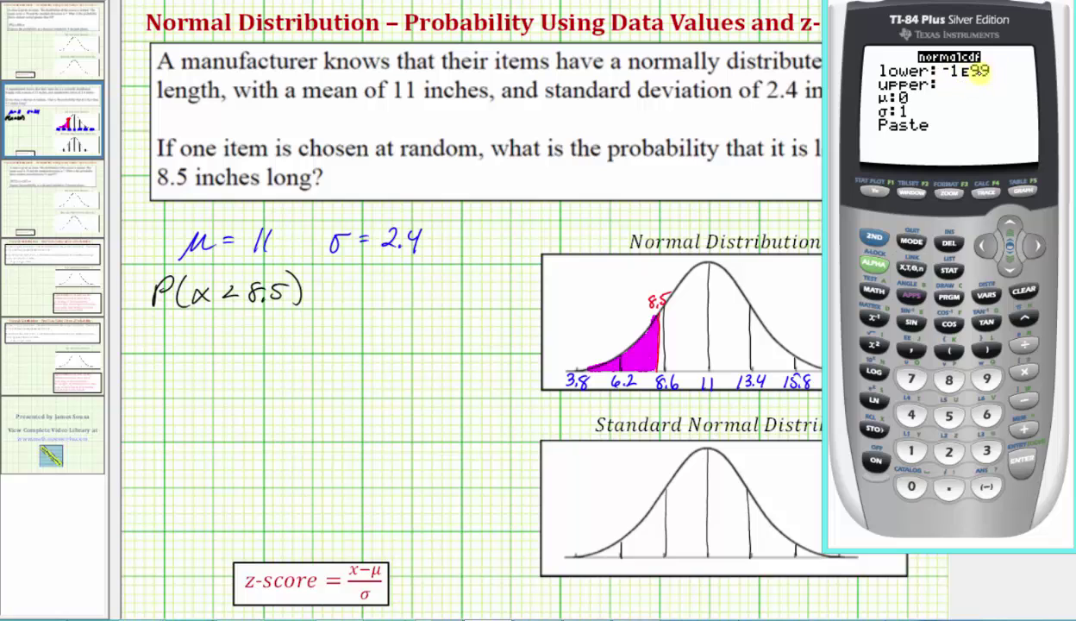
- Enter lower bound -99999 and upper bound 8.5 in normalcdf
{"action": "left_click", "coordinate": [986, 486]}
{"action": "left_click", "coordinate": [988, 379]}
{"action": "left_click", "coordinate": [988, 380]}
{"action": "left_click", "coordinate": [988, 380]}
{"action": "left_click", "coordinate": [988, 380]}
{"action": "left_click", "coordinate": [988, 379]}
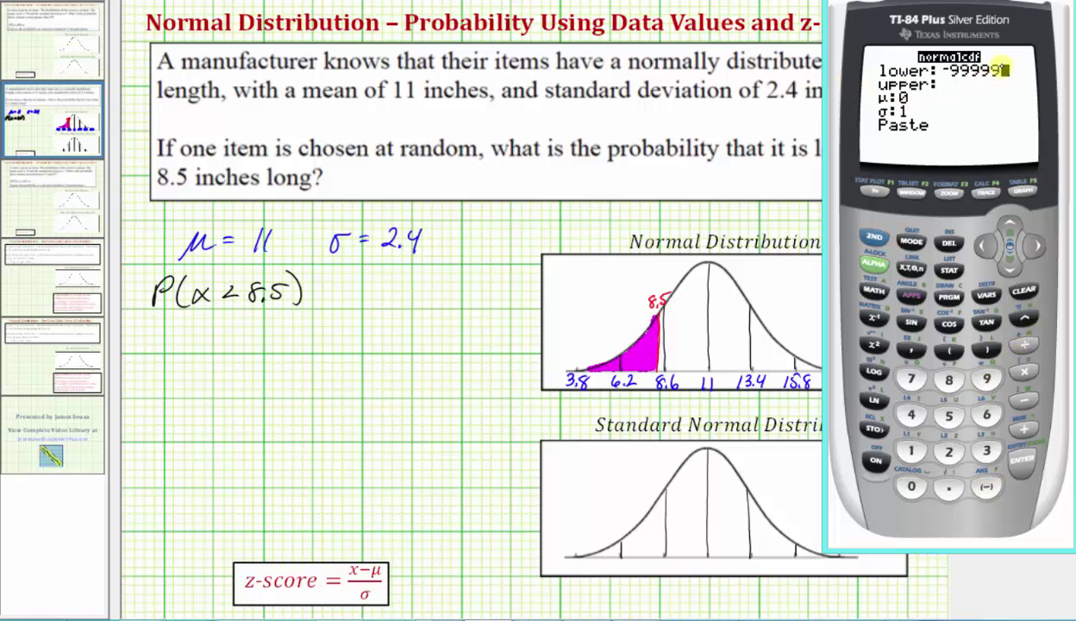
{"action": "left_click", "coordinate": [1007, 452]}
{"action": "left_click", "coordinate": [948, 381]}
{"action": "left_click", "coordinate": [948, 488]}
{"action": "left_click", "coordinate": [948, 416]}
{"action": "left_click", "coordinate": [1011, 455]}
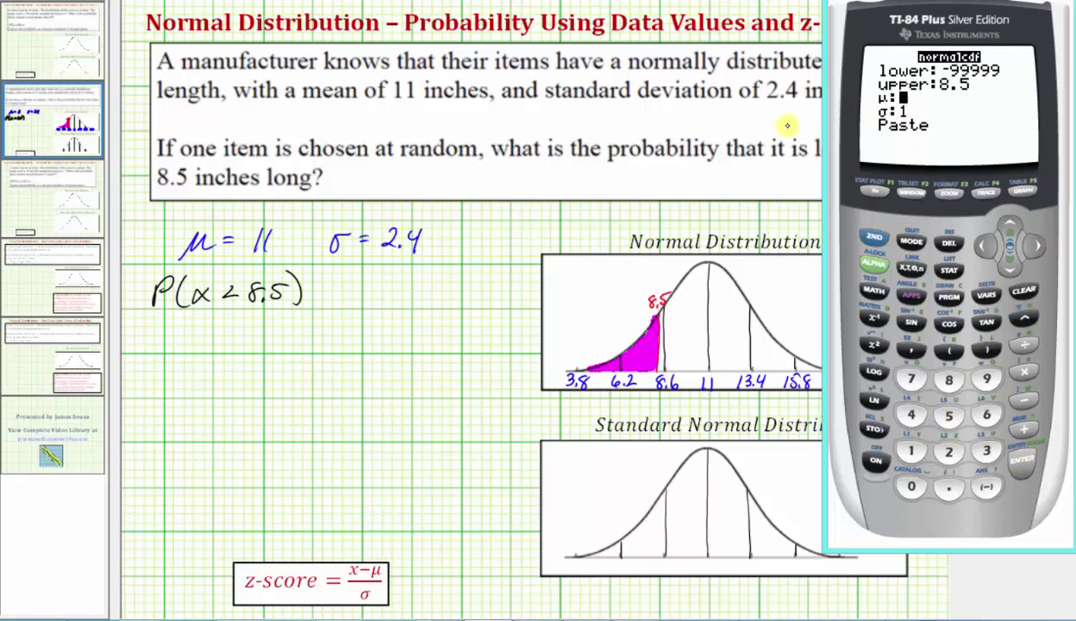
- Enter μ 11 and σ 2.4, then paste the command to the home screen
{"action": "left_click", "coordinate": [912, 450]}
{"action": "left_click", "coordinate": [911, 449]}
{"action": "left_click", "coordinate": [1013, 457]}
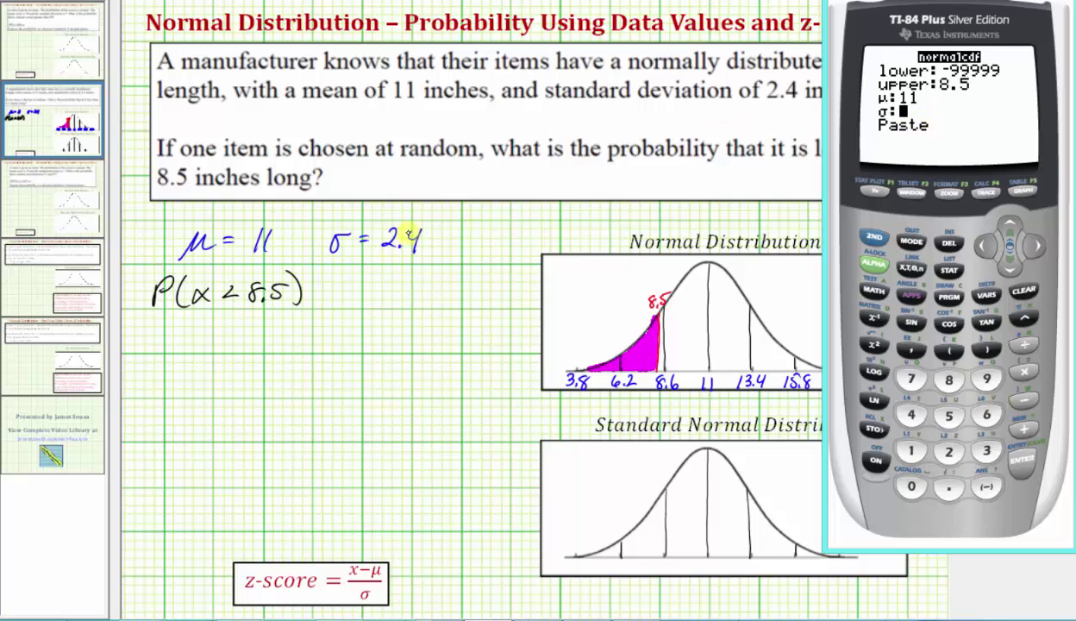
{"action": "left_click", "coordinate": [948, 452]}
{"action": "left_click", "coordinate": [948, 487]}
{"action": "left_click", "coordinate": [911, 415]}
{"action": "left_click", "coordinate": [1019, 457]}
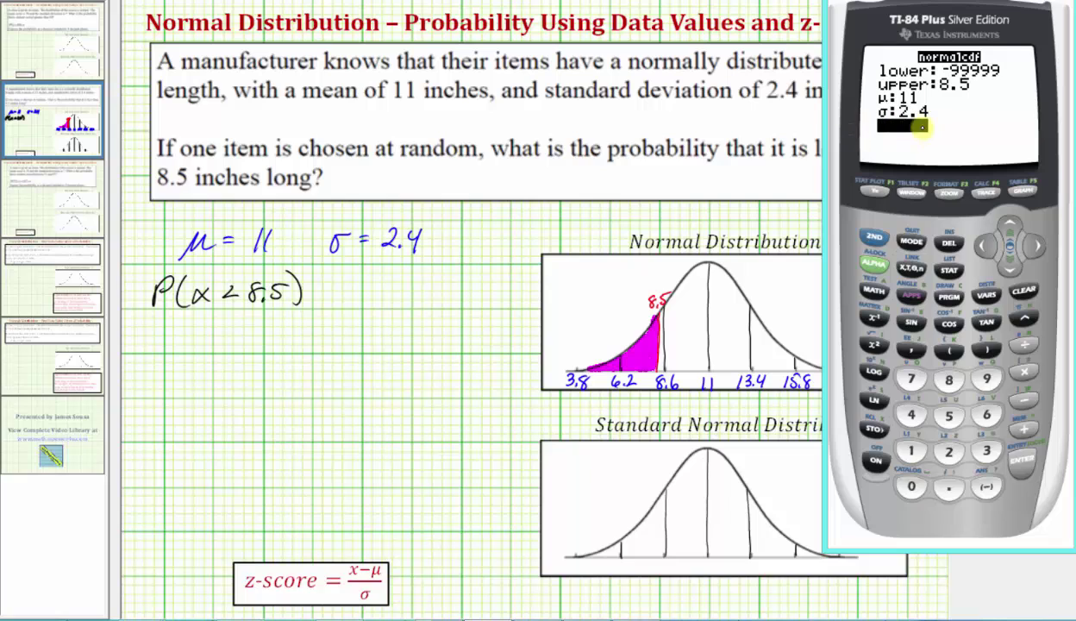
{"action": "left_click", "coordinate": [1023, 462]}
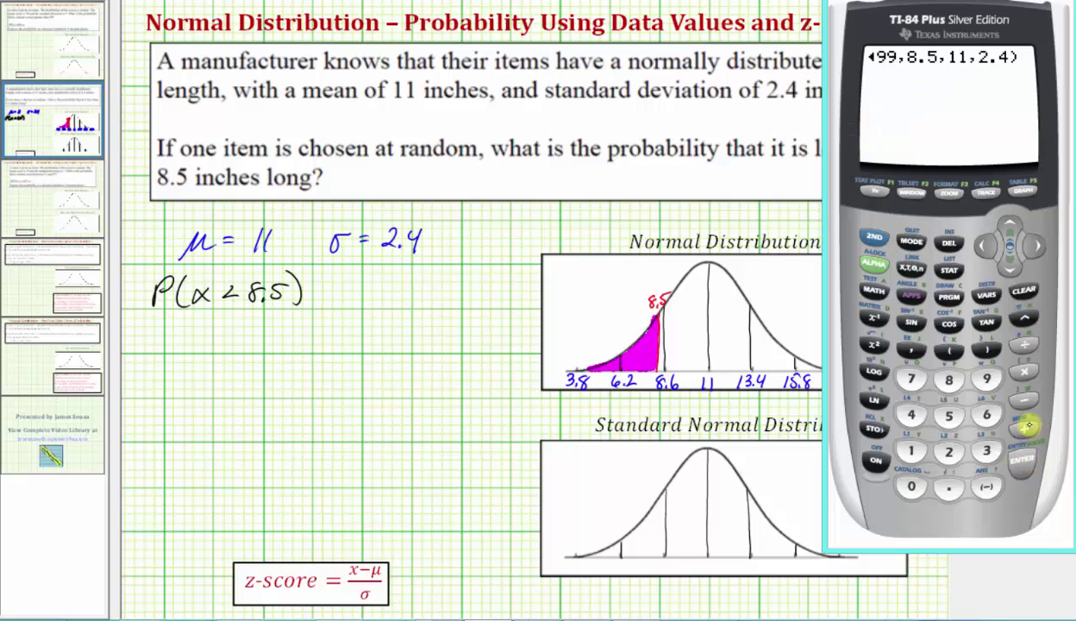
- Move back through the pasted normalcdf(-99999,8.5,11,2.4) command to its start
{"action": "left_click", "coordinate": [982, 246]}
{"action": "left_click", "coordinate": [982, 246]}
{"action": "left_click", "coordinate": [982, 246]}
{"action": "left_click", "coordinate": [982, 247]}
{"action": "left_click", "coordinate": [982, 247]}
{"action": "left_click", "coordinate": [982, 246]}
{"action": "left_click", "coordinate": [982, 247]}
{"action": "left_click", "coordinate": [982, 246]}
{"action": "left_click", "coordinate": [982, 247]}
{"action": "left_click", "coordinate": [982, 246]}
{"action": "left_click", "coordinate": [982, 247]}
{"action": "left_click", "coordinate": [981, 247]}
{"action": "key", "text": "Home"}
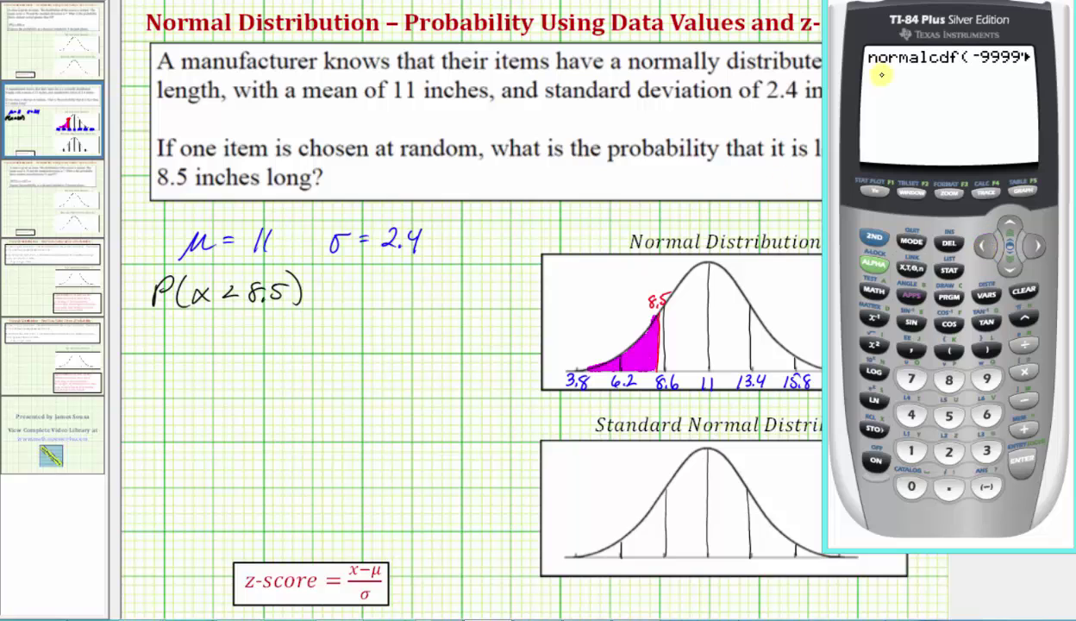
- Review each argument, then evaluate the command to get .1487831455
{"action": "left_click", "coordinate": [1035, 248]}
{"action": "left_click", "coordinate": [1036, 248]}
{"action": "left_click", "coordinate": [1035, 248]}
{"action": "left_click", "coordinate": [1035, 248]}
{"action": "left_click", "coordinate": [1036, 248]}
{"action": "left_click", "coordinate": [1035, 248]}
{"action": "left_click", "coordinate": [1035, 249]}
{"action": "left_click", "coordinate": [1036, 248]}
{"action": "left_click", "coordinate": [1035, 249]}
{"action": "left_click", "coordinate": [1036, 249]}
{"action": "left_click", "coordinate": [1036, 250]}
{"action": "left_click", "coordinate": [1036, 248]}
{"action": "left_click", "coordinate": [1036, 249]}
{"action": "left_click", "coordinate": [1036, 249]}
{"action": "left_click", "coordinate": [1036, 249]}
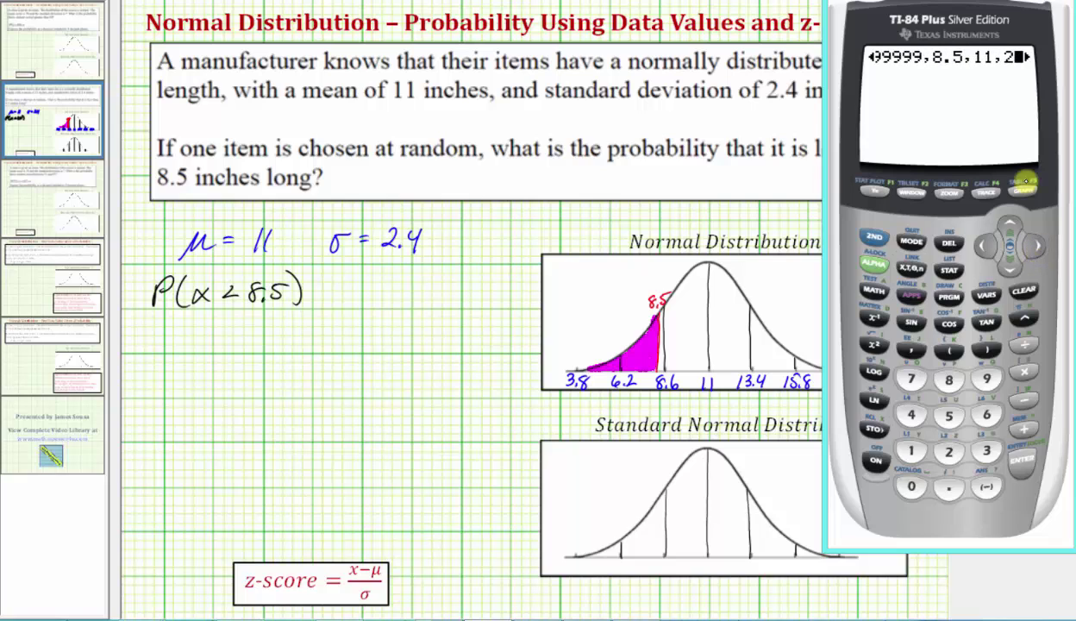
{"action": "left_click", "coordinate": [1036, 248]}
{"action": "left_click", "coordinate": [1036, 248]}
{"action": "left_click", "coordinate": [1037, 248]}
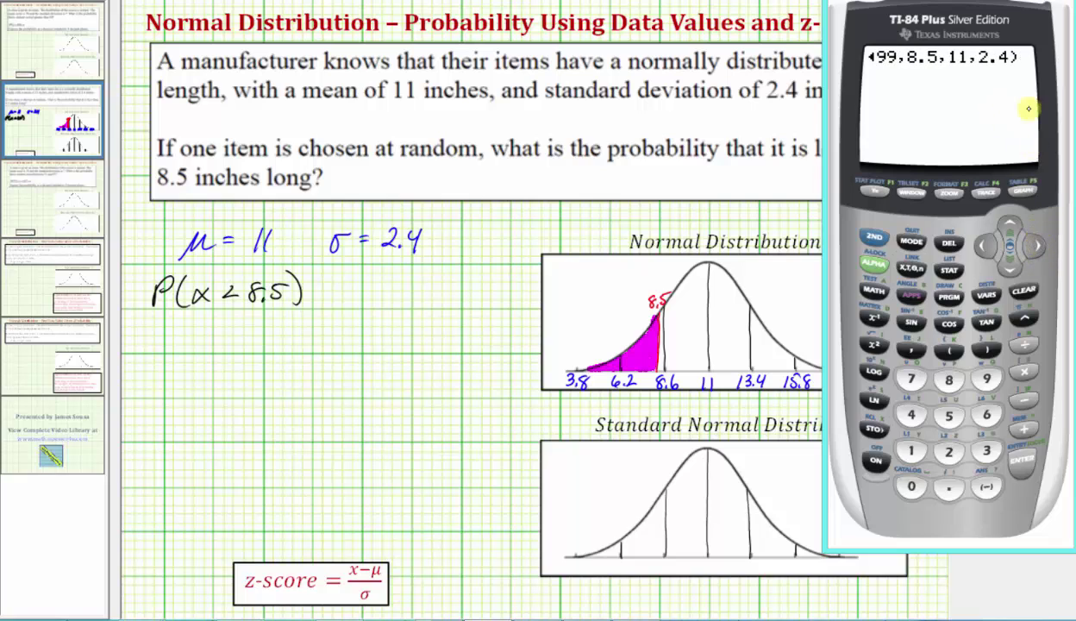
{"action": "left_click", "coordinate": [1019, 460]}
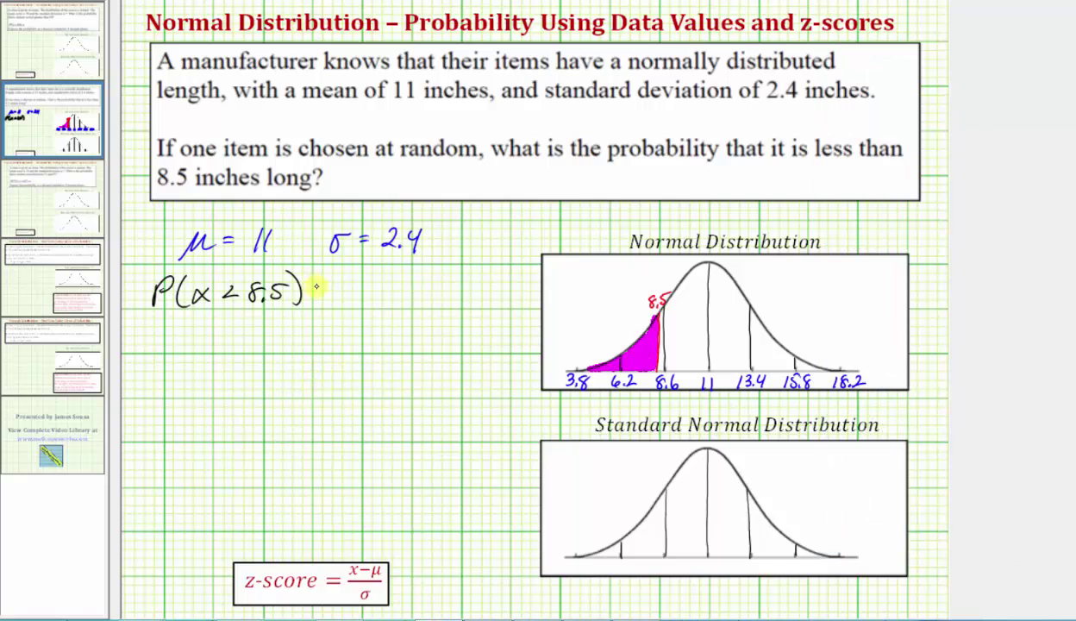
- Write ≈ 0.1488 after P(x<8.5) with the black pen
{"action": "left_click", "coordinate": [367, 299]}
{"action": "mouse_move", "coordinate": [355, 284]}
{"action": "left_mouse_down"}
{"action": "mouse_move", "coordinate": [381, 284]}
{"action": "mouse_move", "coordinate": [431, 286]}
{"action": "left_mouse_up"}
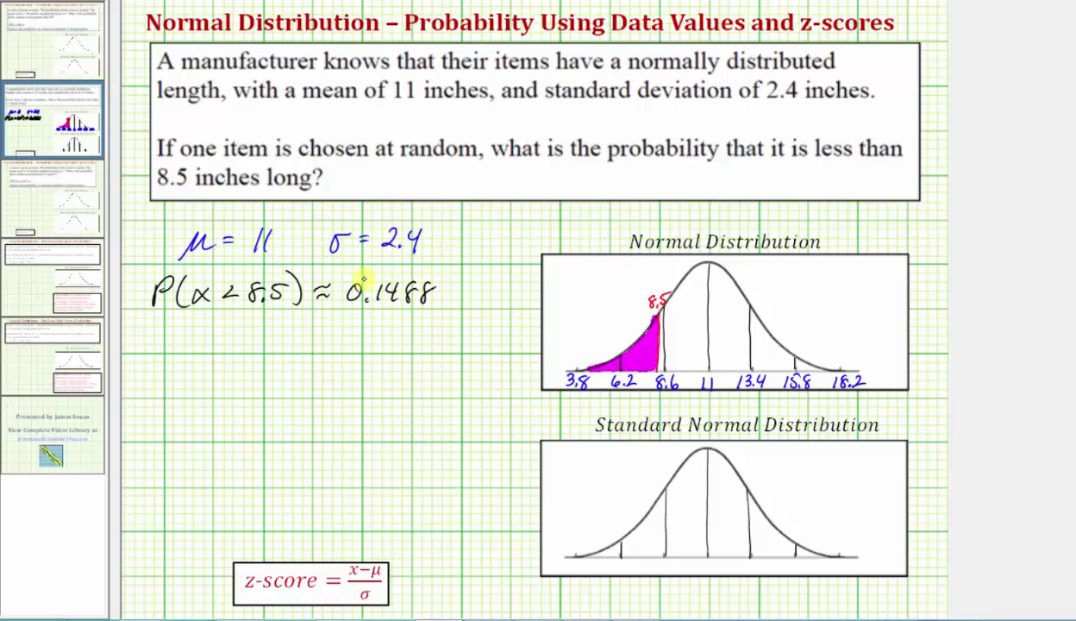